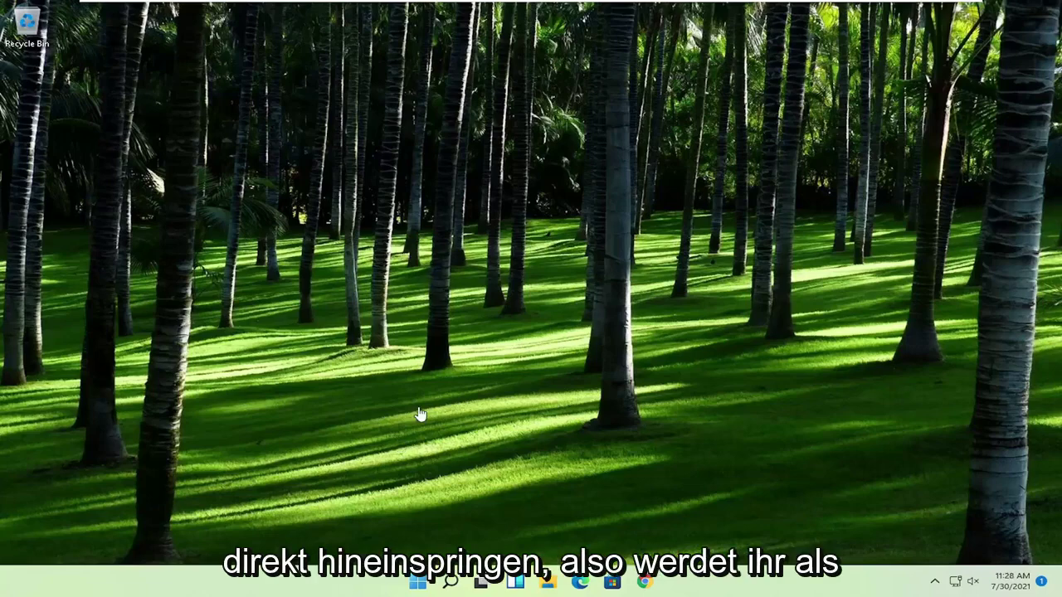
- Search Start for regedit and bring up the Run as administrator option for Registry Editor
{"action": "left_click", "coordinate": [419, 582]}
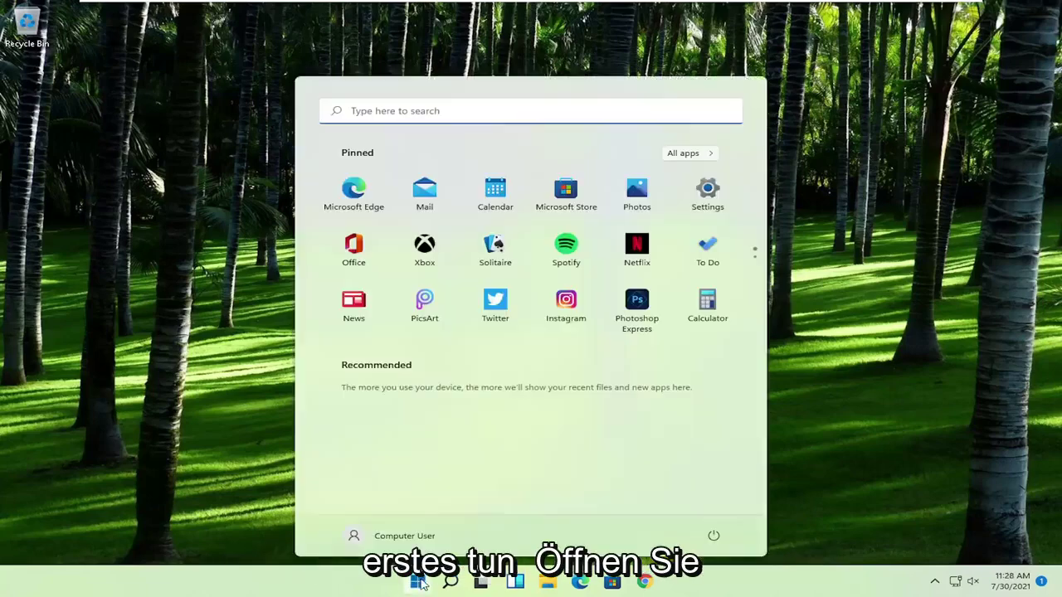
{"action": "type", "text": "regedit"}
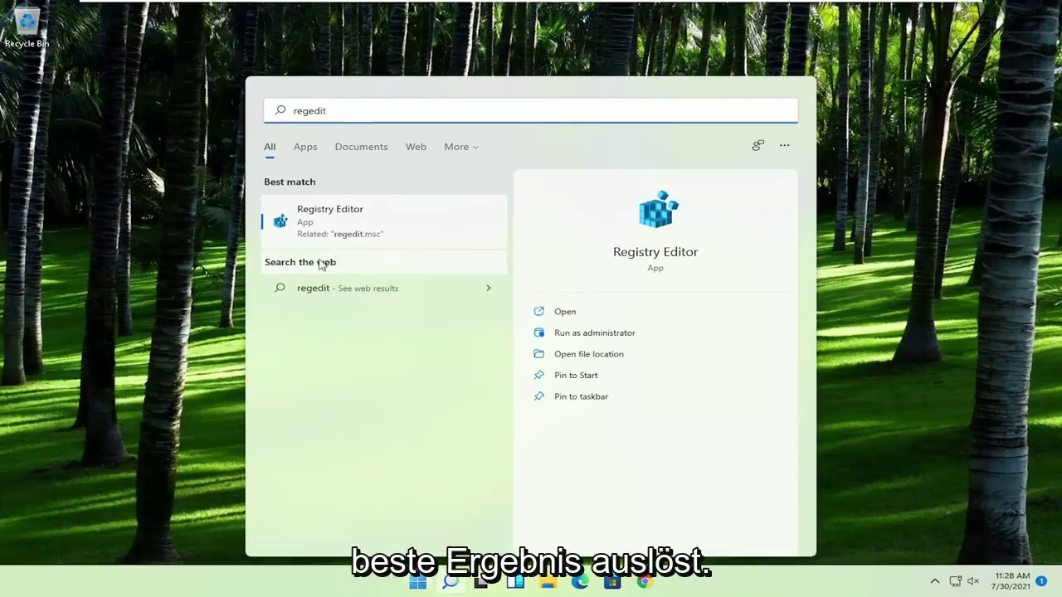
{"action": "right_click", "coordinate": [340, 218]}
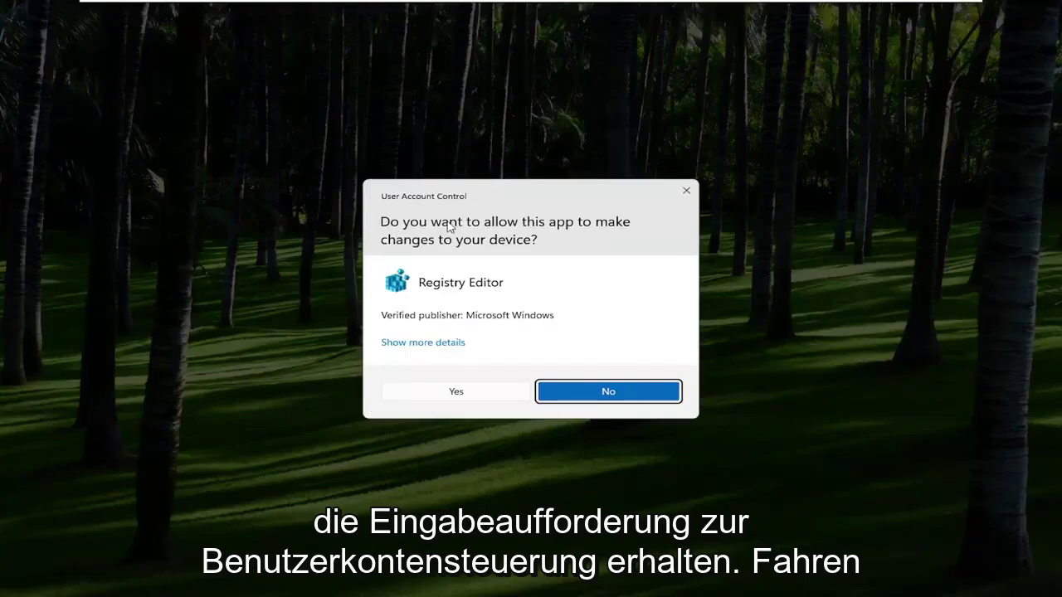
{"action": "left_click", "coordinate": [457, 393]}
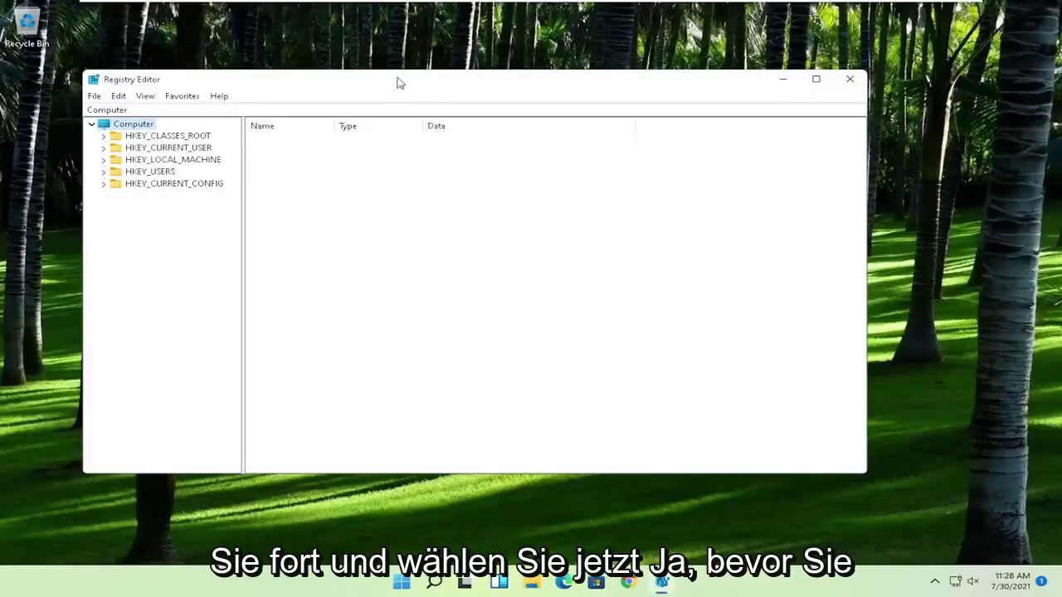
{"action": "left_click_drag", "start_coordinate": [395, 83], "coordinate": [444, 78]}
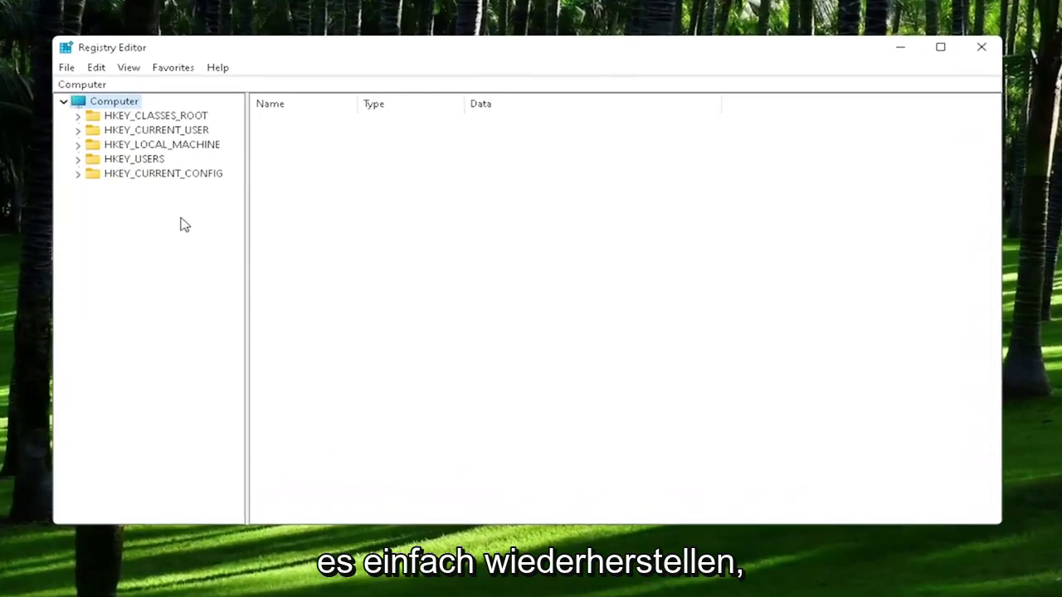
{"action": "left_click", "coordinate": [69, 68]}
{"action": "left_click", "coordinate": [69, 103]}
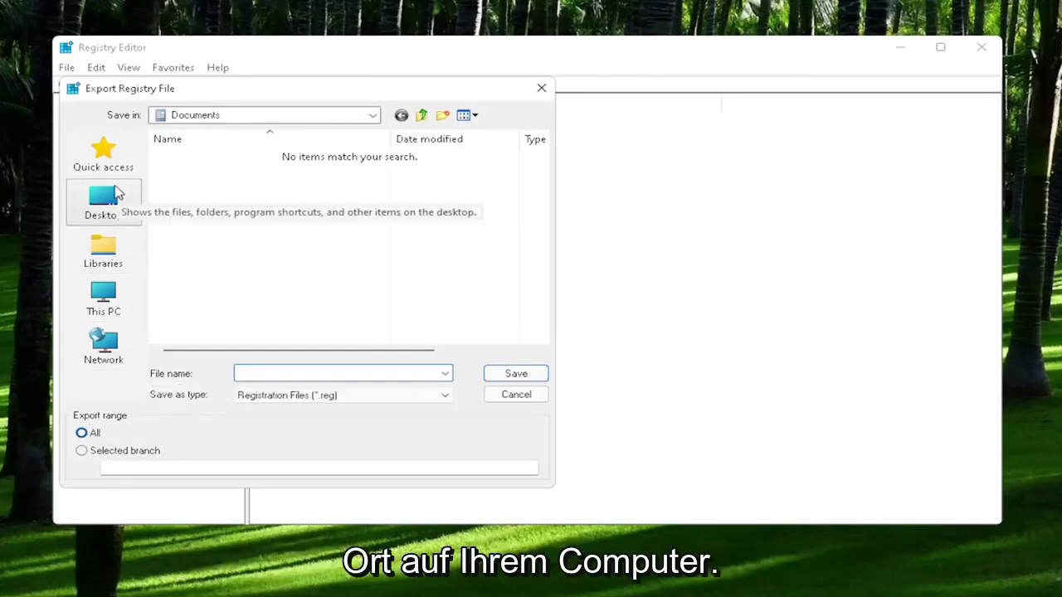
{"action": "left_click", "coordinate": [514, 394]}
{"action": "left_click", "coordinate": [67, 67]}
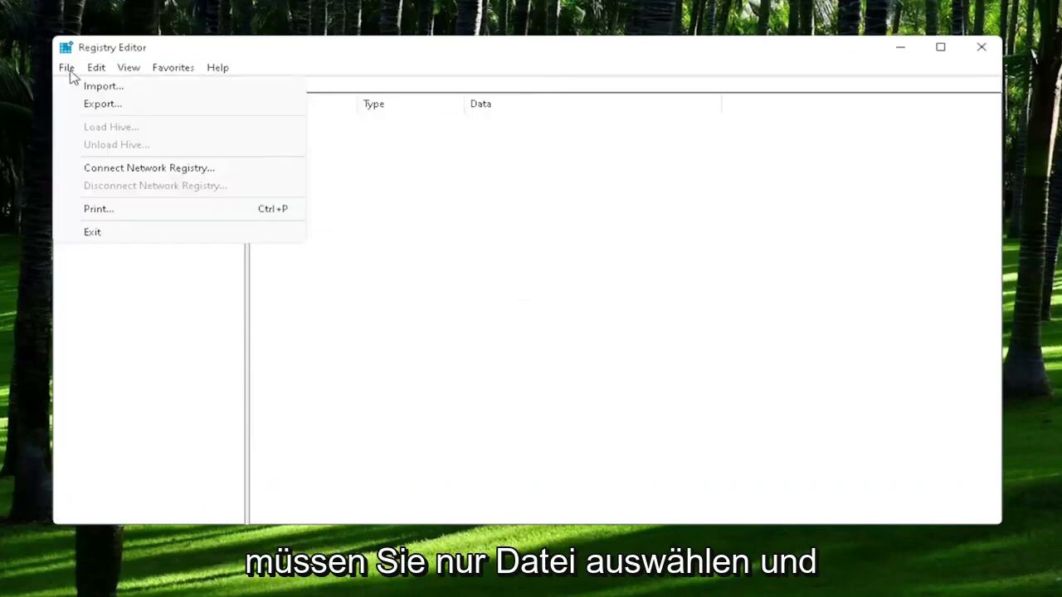
{"action": "left_click", "coordinate": [93, 90]}
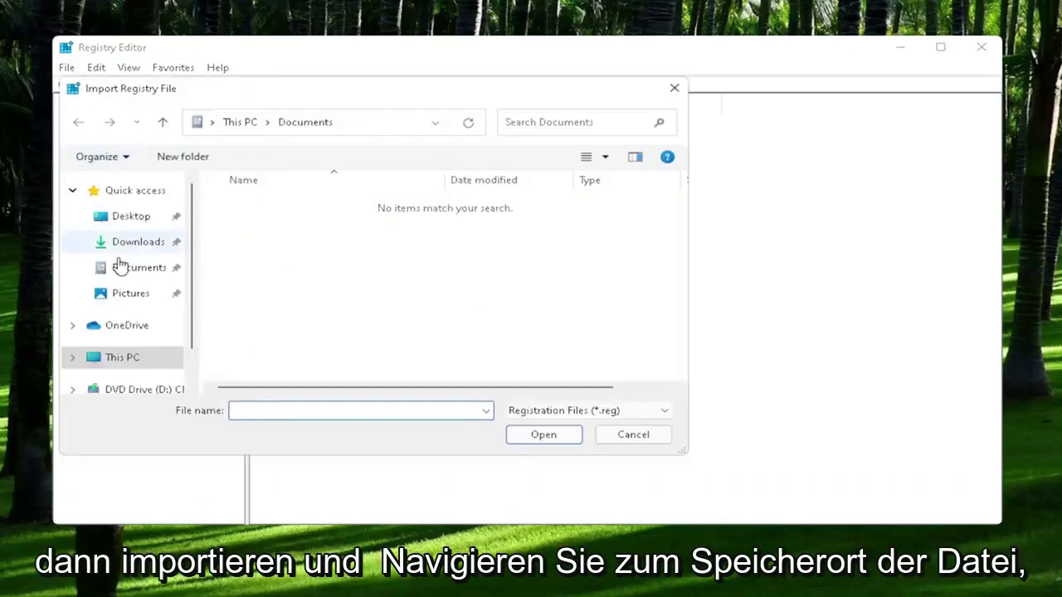
{"action": "left_click", "coordinate": [126, 219]}
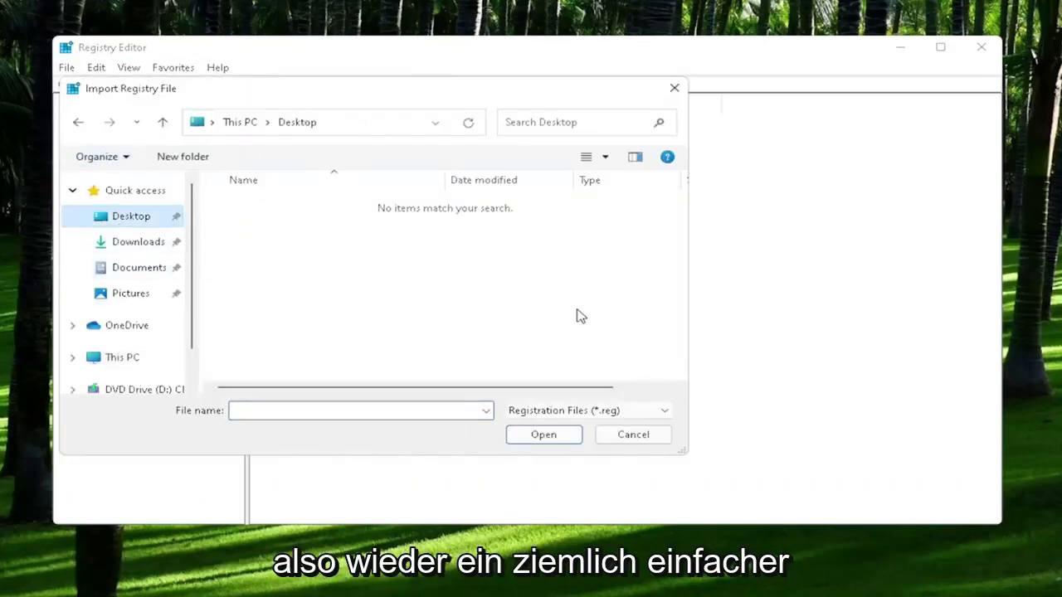
{"action": "left_click", "coordinate": [650, 439]}
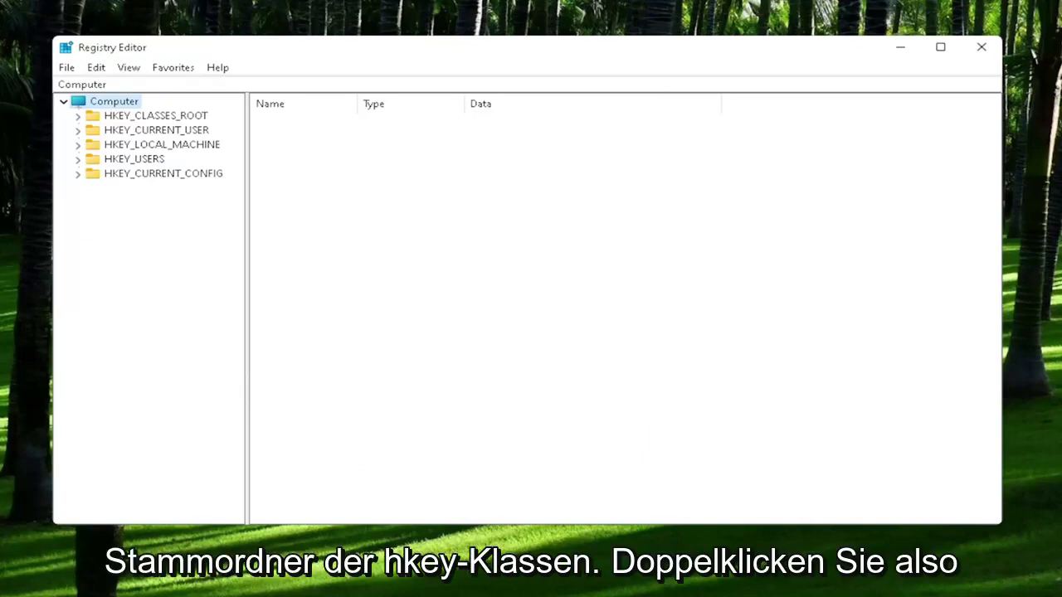
- Expand HKEY_CLASSES_ROOT, select the .exe key and open its (Default) value holding exefile
{"action": "left_click", "coordinate": [162, 118]}
{"action": "double_click", "coordinate": [166, 118]}
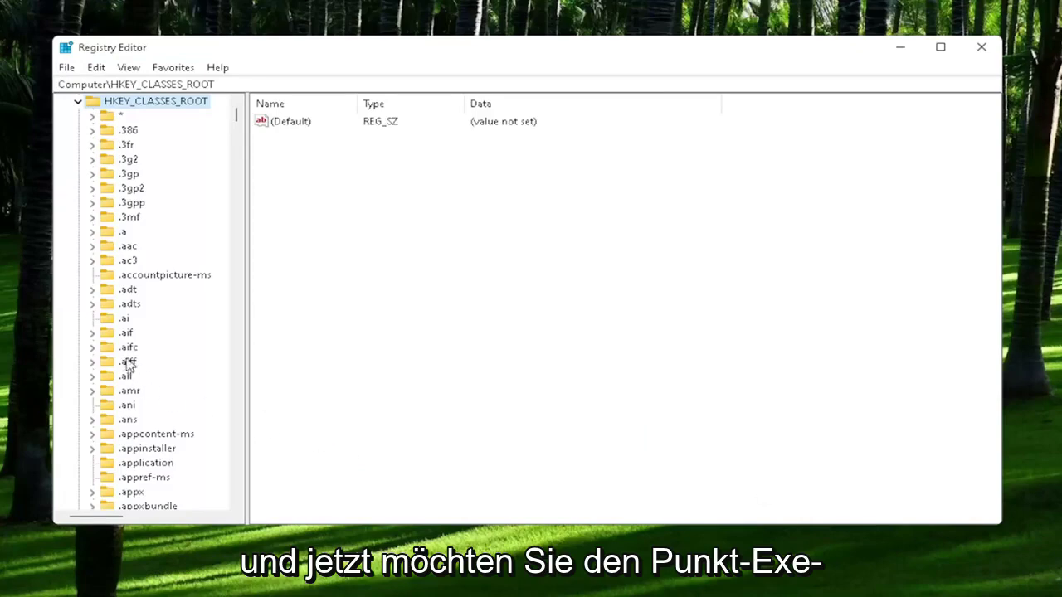
{"action": "scroll", "coordinate": [131, 370], "scroll_direction": "down", "scroll_amount": 1}
{"action": "scroll", "coordinate": [131, 378], "scroll_direction": "down", "scroll_amount": 6}
{"action": "scroll", "coordinate": [131, 378], "scroll_direction": "down", "scroll_amount": 15}
{"action": "scroll", "coordinate": [127, 384], "scroll_direction": "down", "scroll_amount": 10}
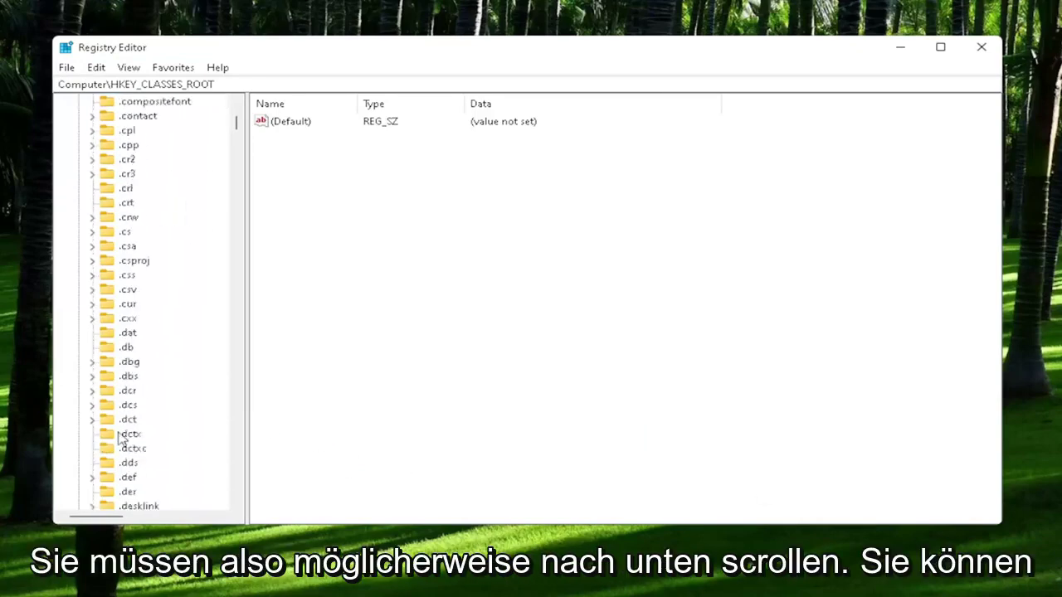
{"action": "scroll", "coordinate": [127, 438], "scroll_direction": "down", "scroll_amount": 10}
{"action": "scroll", "coordinate": [130, 434], "scroll_direction": "down", "scroll_amount": 15}
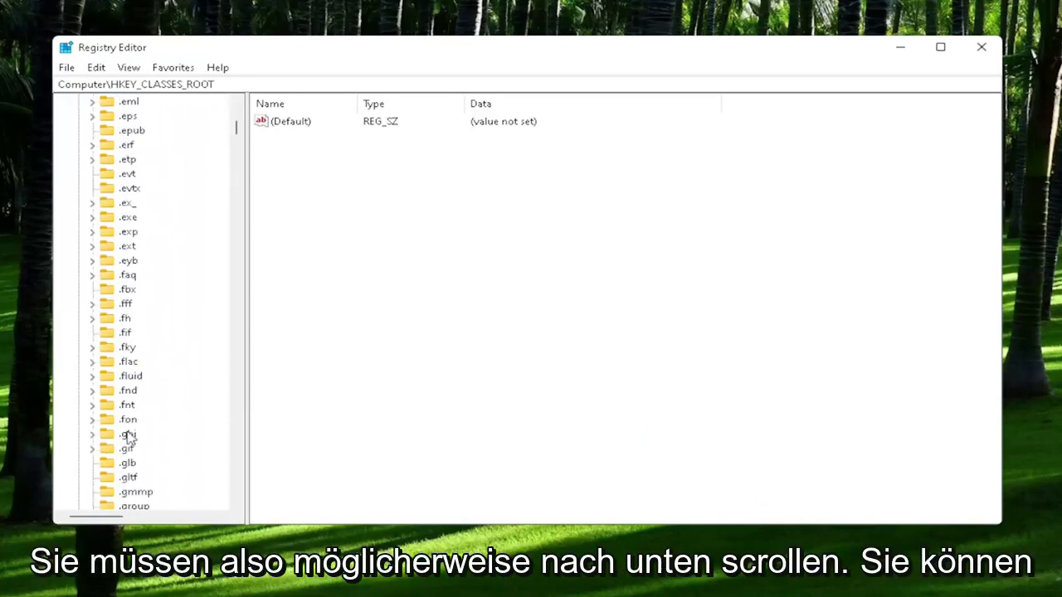
{"action": "left_click", "coordinate": [132, 231]}
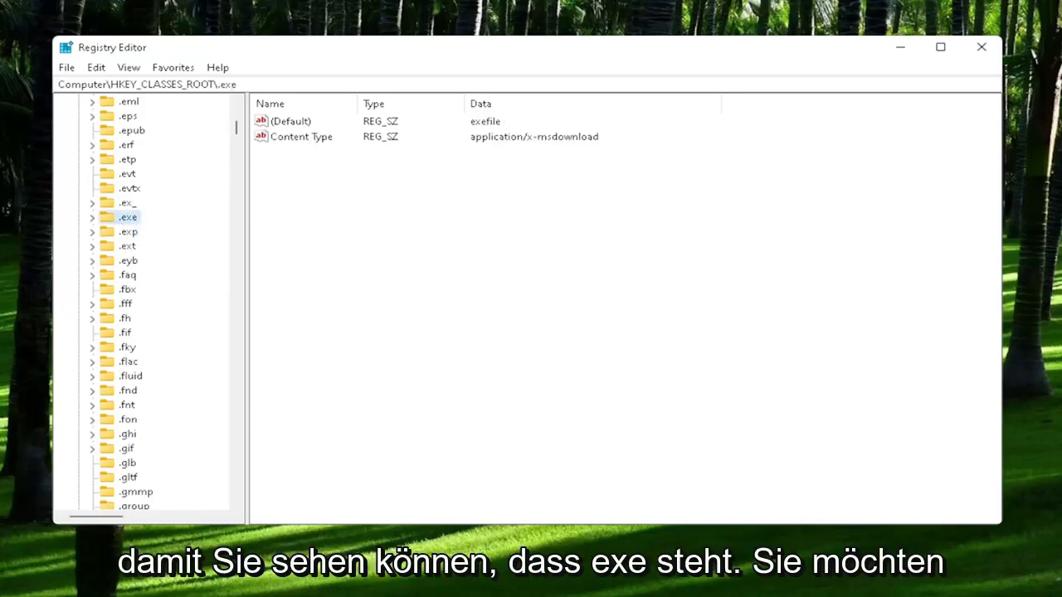
{"action": "left_click", "coordinate": [286, 121]}
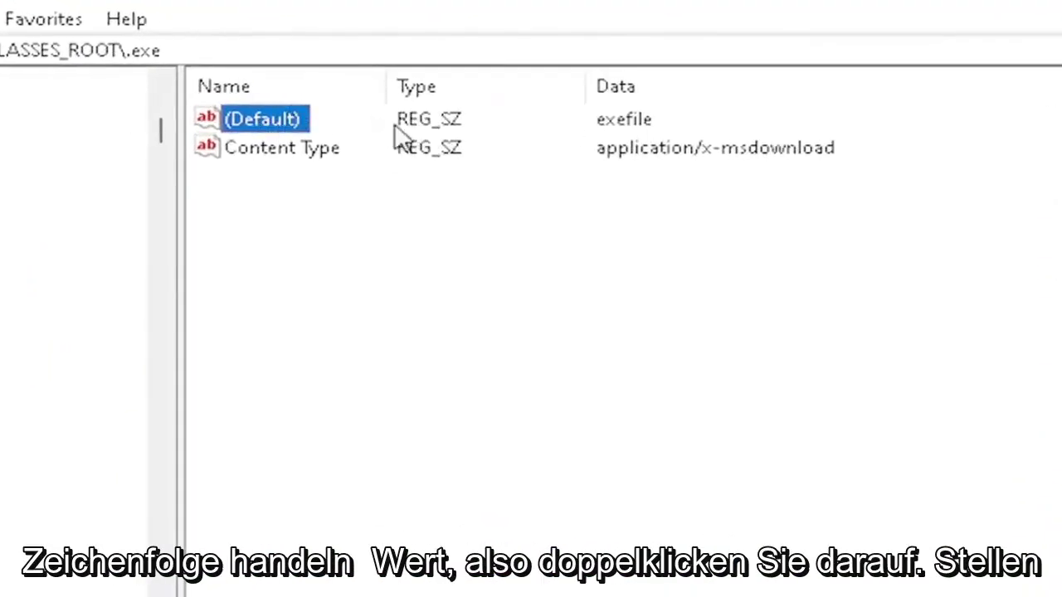
{"action": "double_click", "coordinate": [259, 126]}
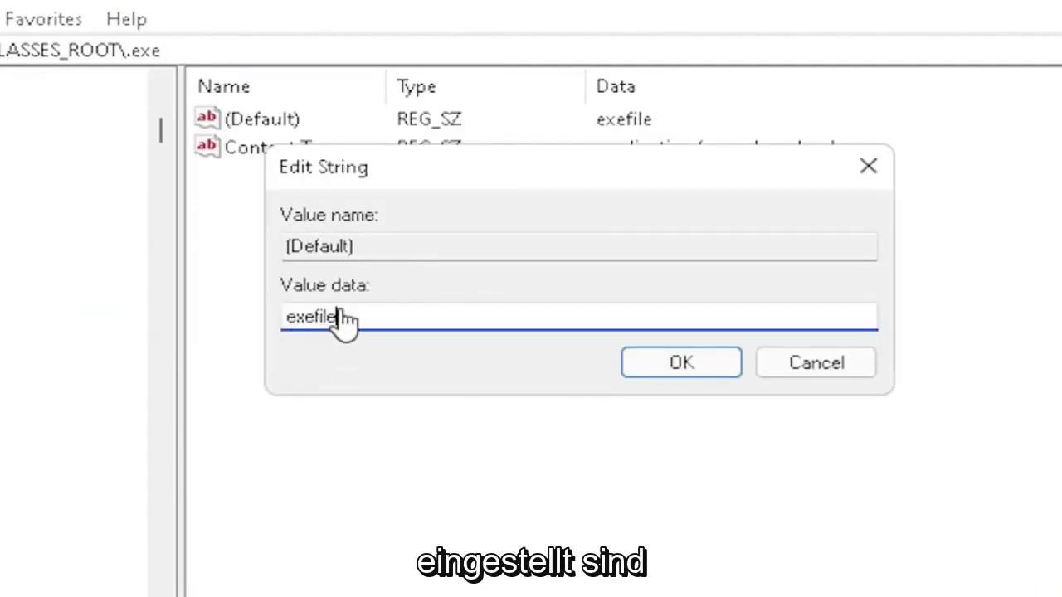
- Confirm exefile as the .exe default value and move down the key tree
{"action": "left_click", "coordinate": [712, 378]}
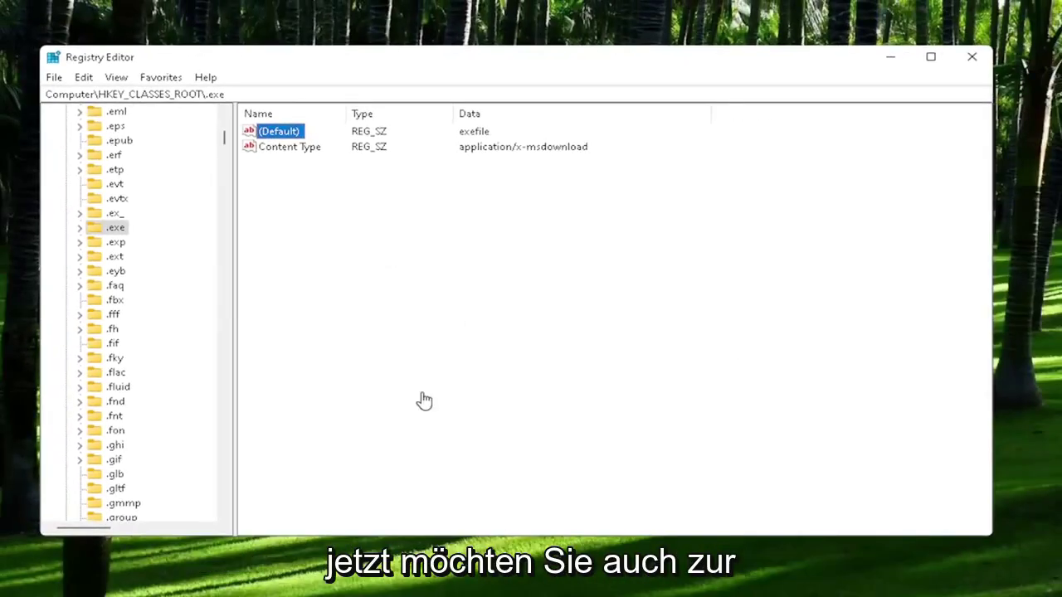
{"action": "scroll", "coordinate": [158, 419], "scroll_direction": "down", "scroll_amount": 10}
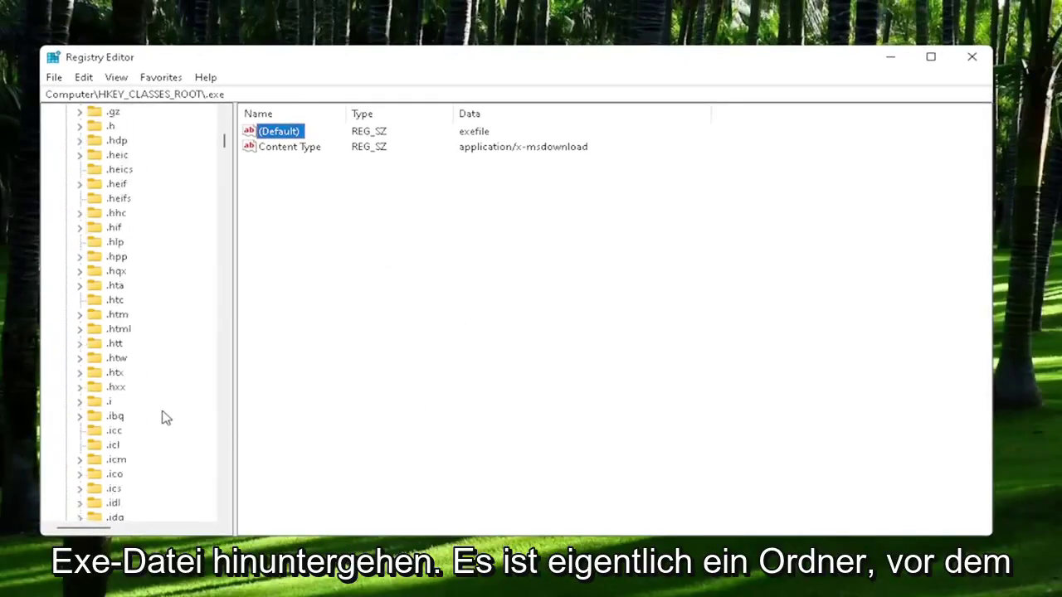
{"action": "scroll", "coordinate": [139, 369], "scroll_direction": "down", "scroll_amount": 4}
{"action": "scroll", "coordinate": [124, 390], "scroll_direction": "down", "scroll_amount": 3}
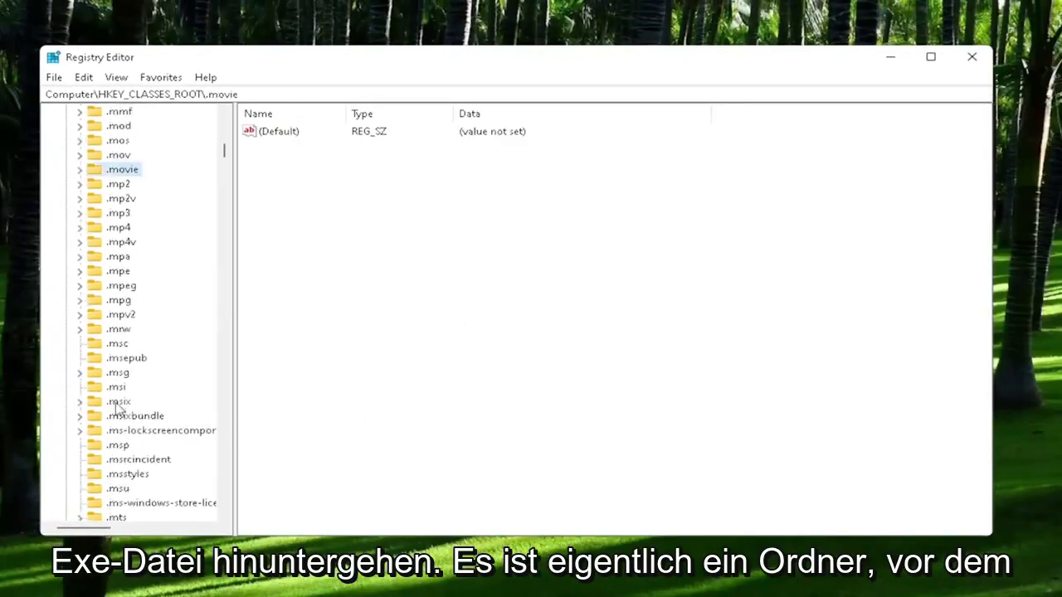
- Jump to the exefile key and confirm its (Default) value reads Application
{"action": "left_click", "coordinate": [124, 474]}
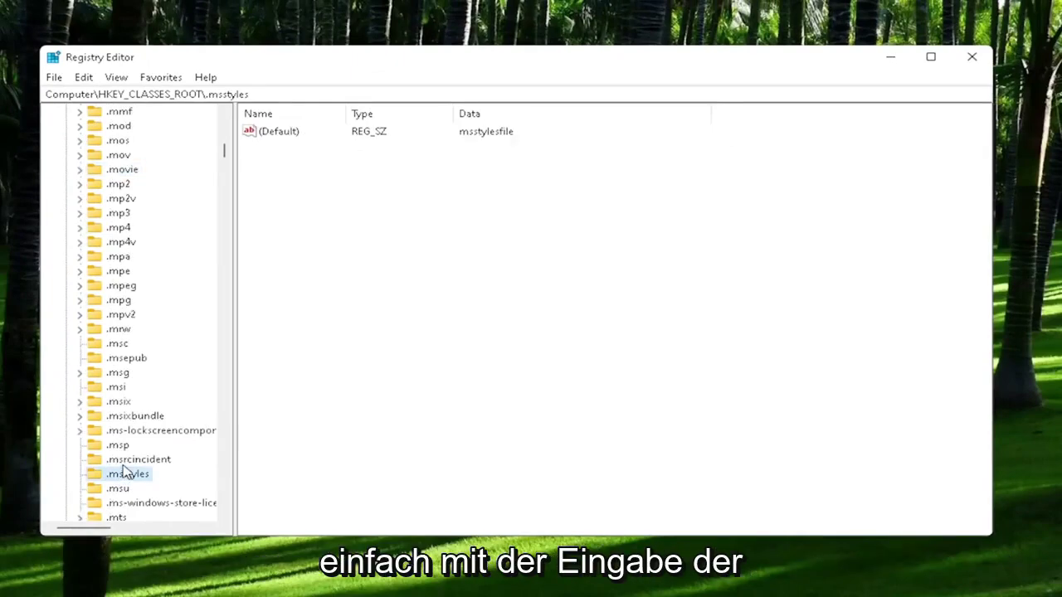
{"action": "type", "text": "exefile"}
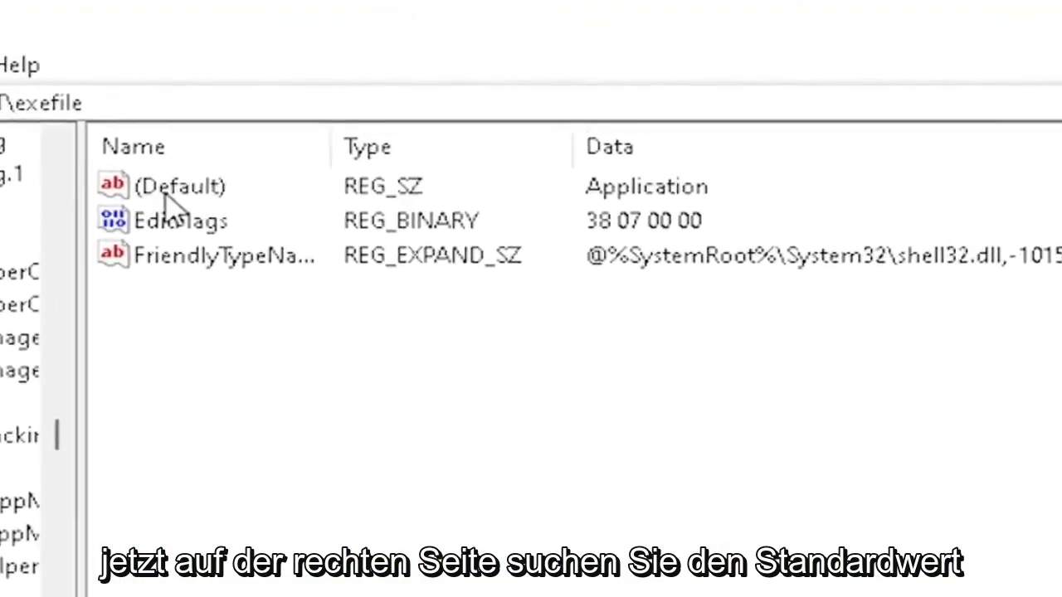
{"action": "double_click", "coordinate": [170, 190]}
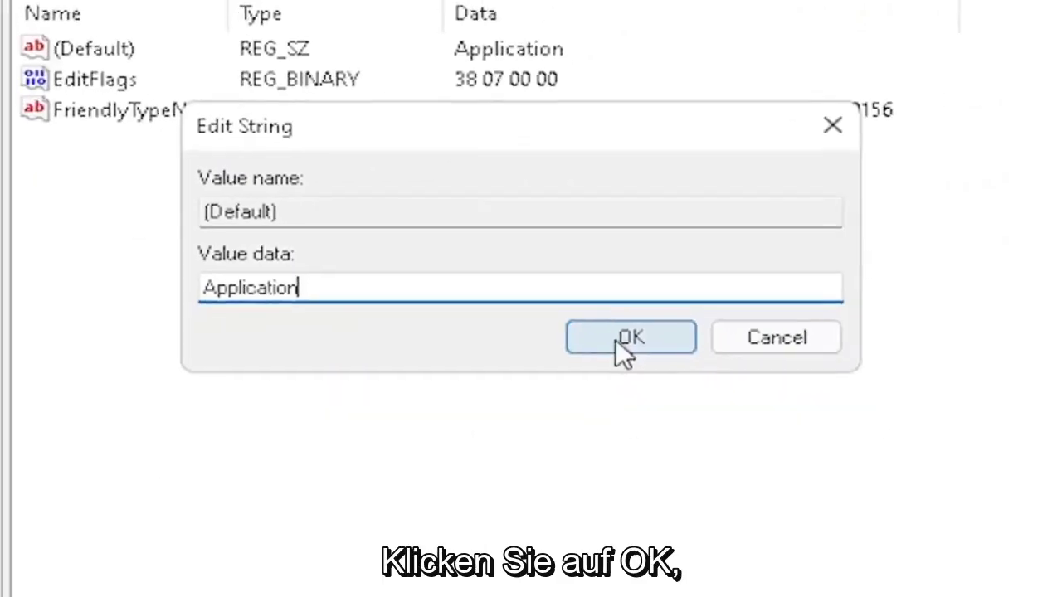
{"action": "left_click", "coordinate": [655, 378]}
- Expand exefile\shell, select open, and save its (Default) value as an empty string
{"action": "left_click", "coordinate": [92, 415]}
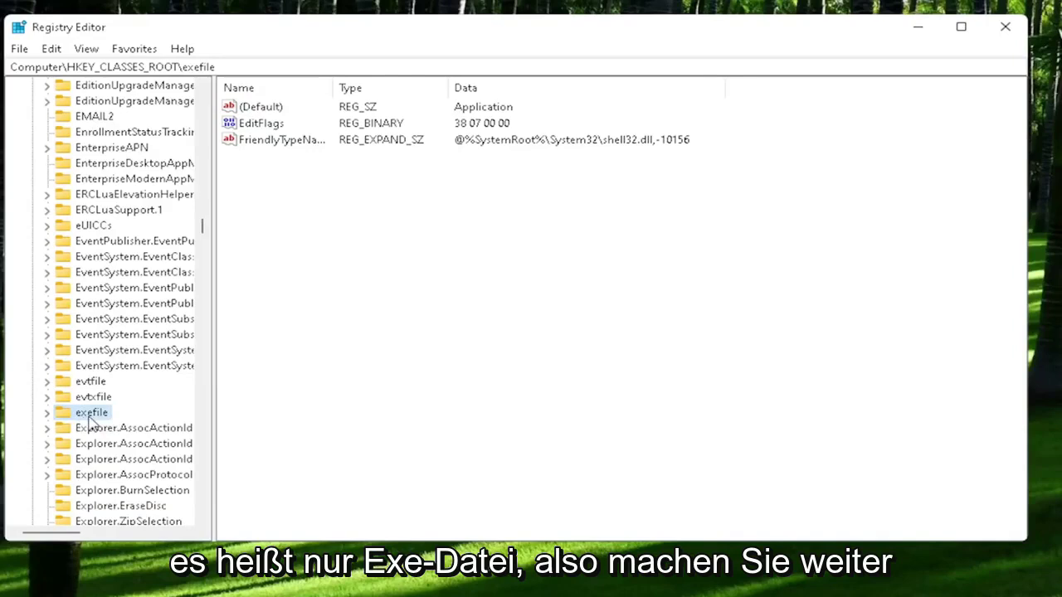
{"action": "double_click", "coordinate": [89, 415]}
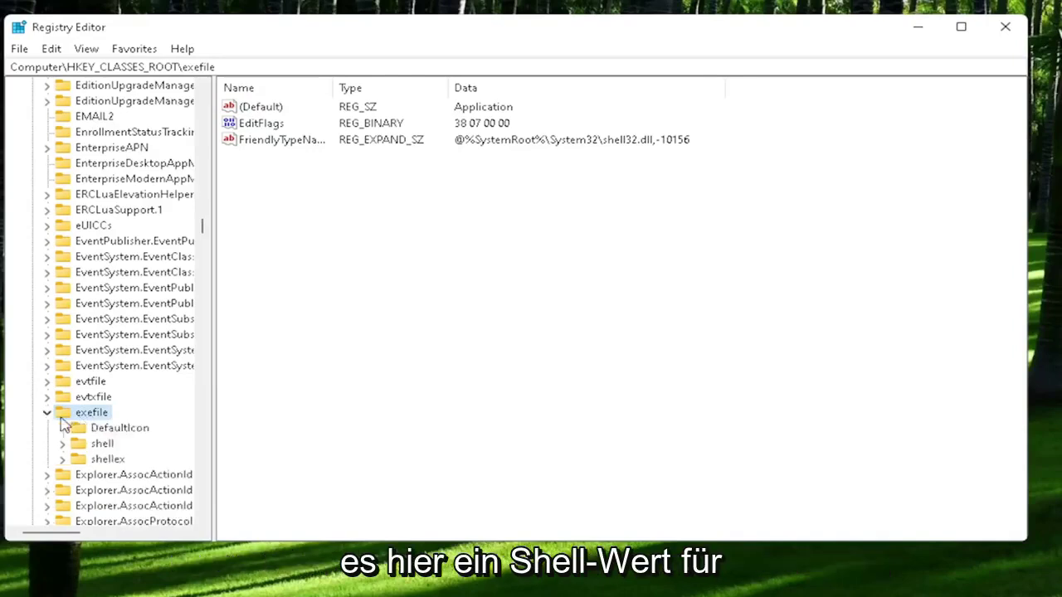
{"action": "left_click", "coordinate": [89, 448]}
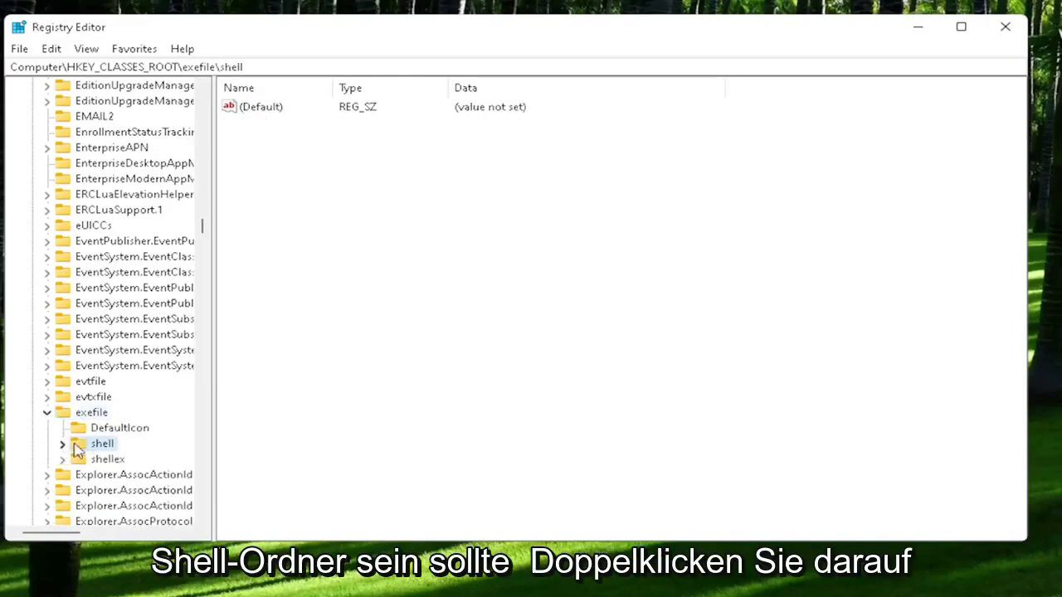
{"action": "double_click", "coordinate": [100, 446]}
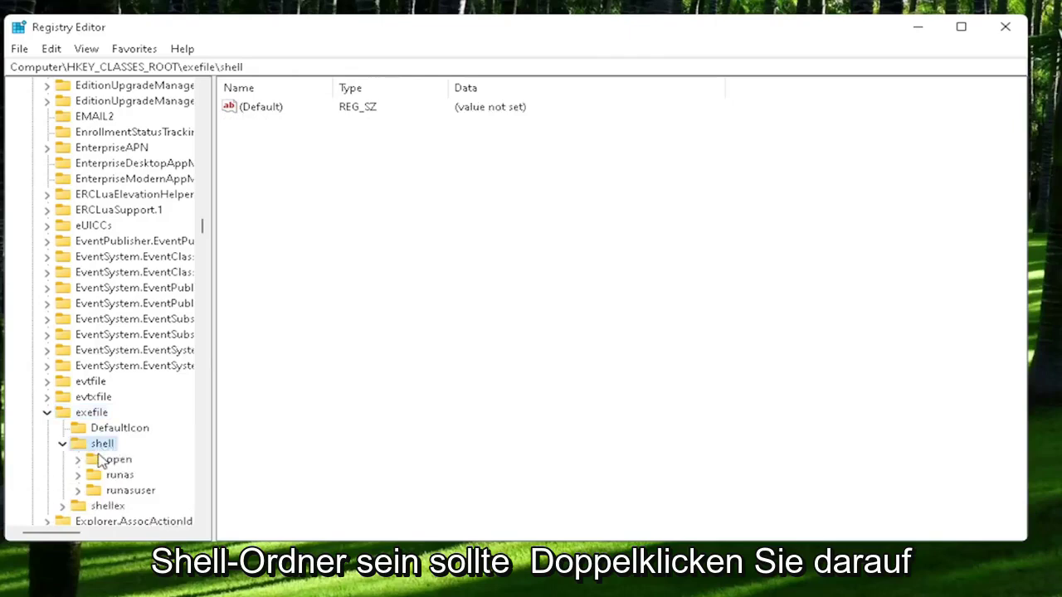
{"action": "left_click", "coordinate": [102, 465]}
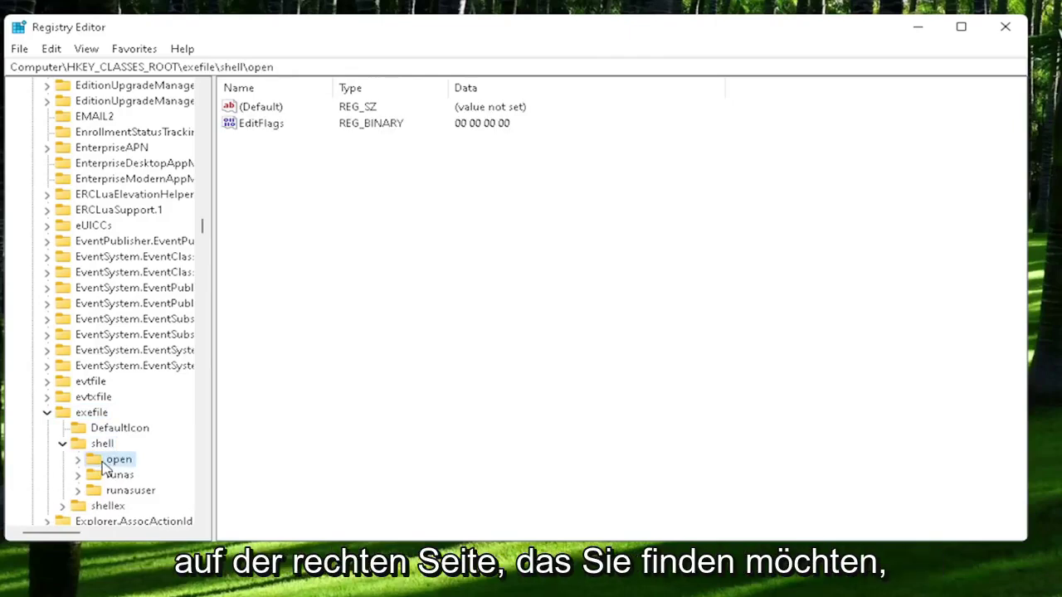
{"action": "left_click", "coordinate": [254, 111]}
{"action": "double_click", "coordinate": [256, 113]}
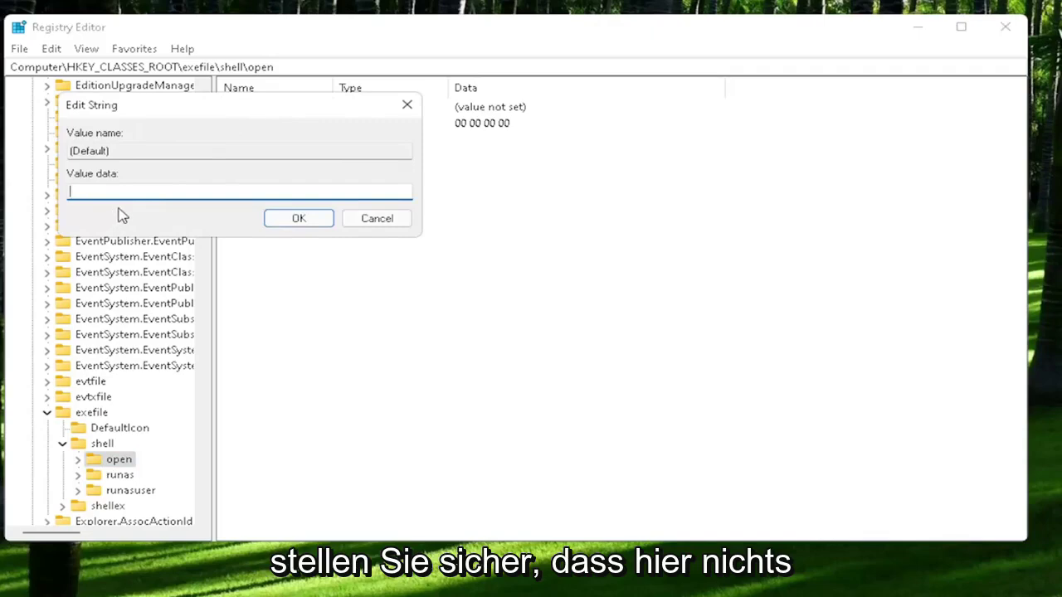
{"action": "left_click", "coordinate": [320, 220]}
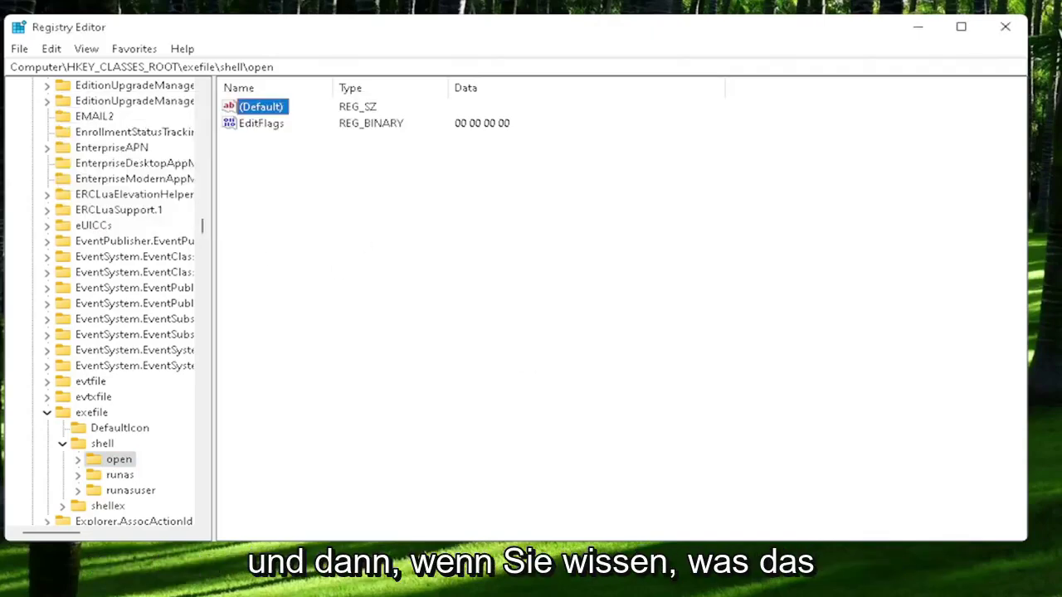
- Collapse the registry tree, close Registry Editor, and restart Windows from the Start button menu
{"action": "left_click", "coordinate": [62, 444]}
{"action": "left_click", "coordinate": [46, 413]}
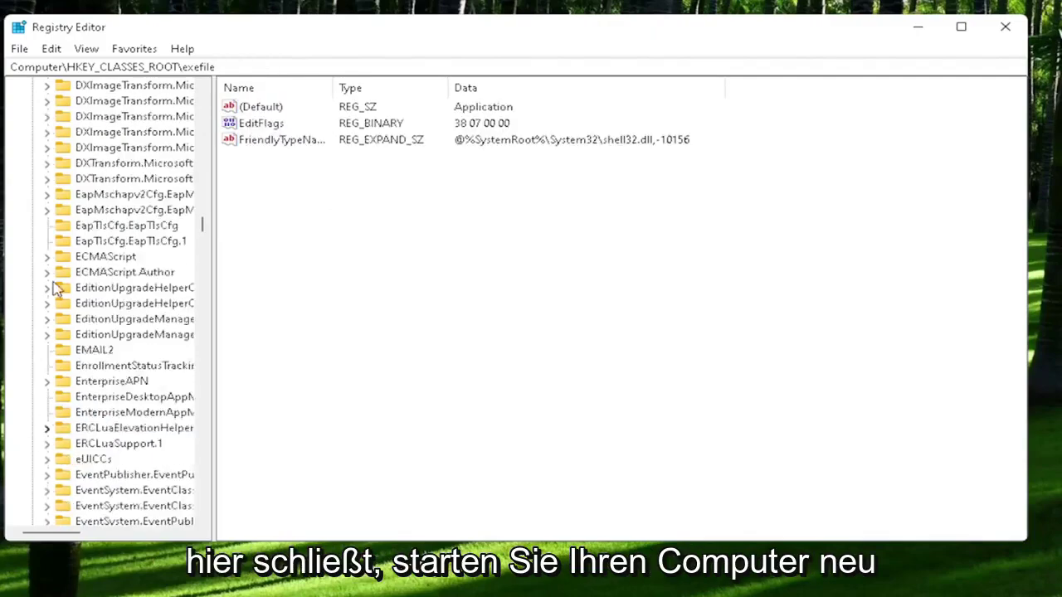
{"action": "left_click_drag", "start_coordinate": [202, 224], "coordinate": [204, 91]}
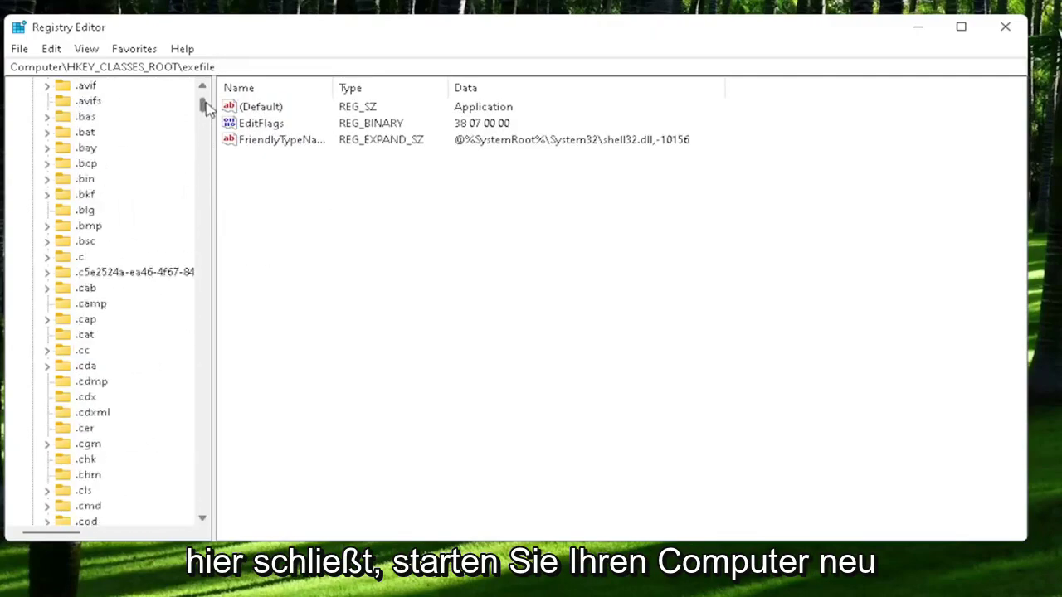
{"action": "left_click", "coordinate": [89, 116]}
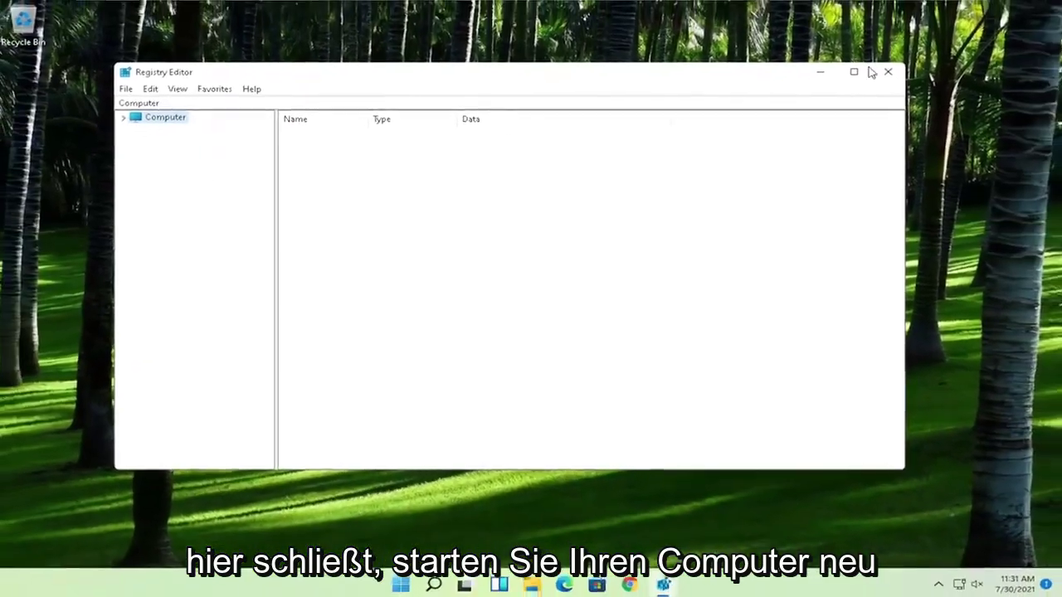
{"action": "left_click", "coordinate": [937, 52]}
{"action": "right_click", "coordinate": [417, 584]}
{"action": "mouse_move", "coordinate": [405, 528]}
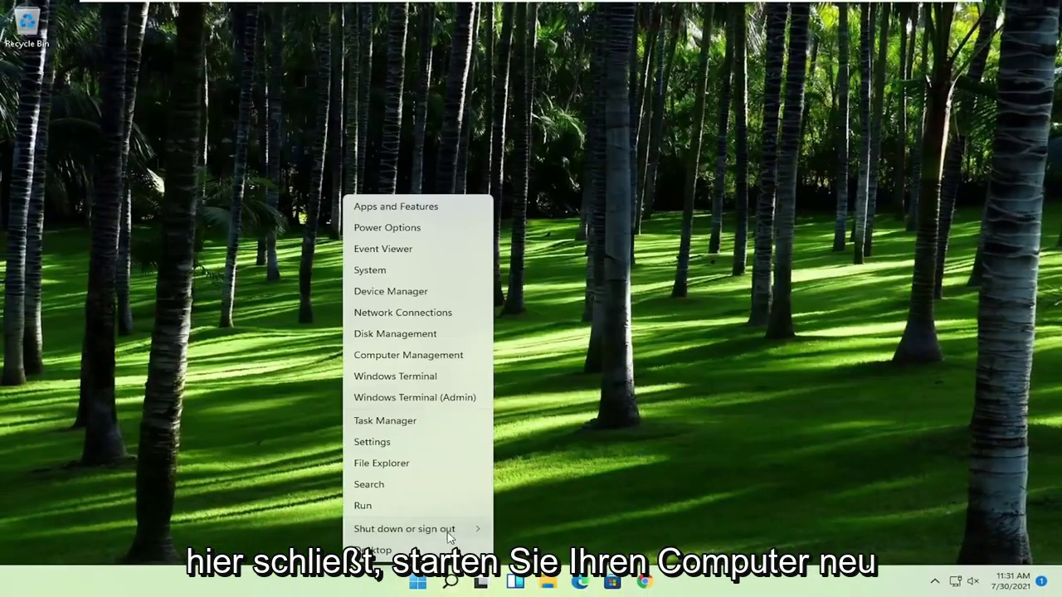
{"action": "left_click", "coordinate": [523, 553]}
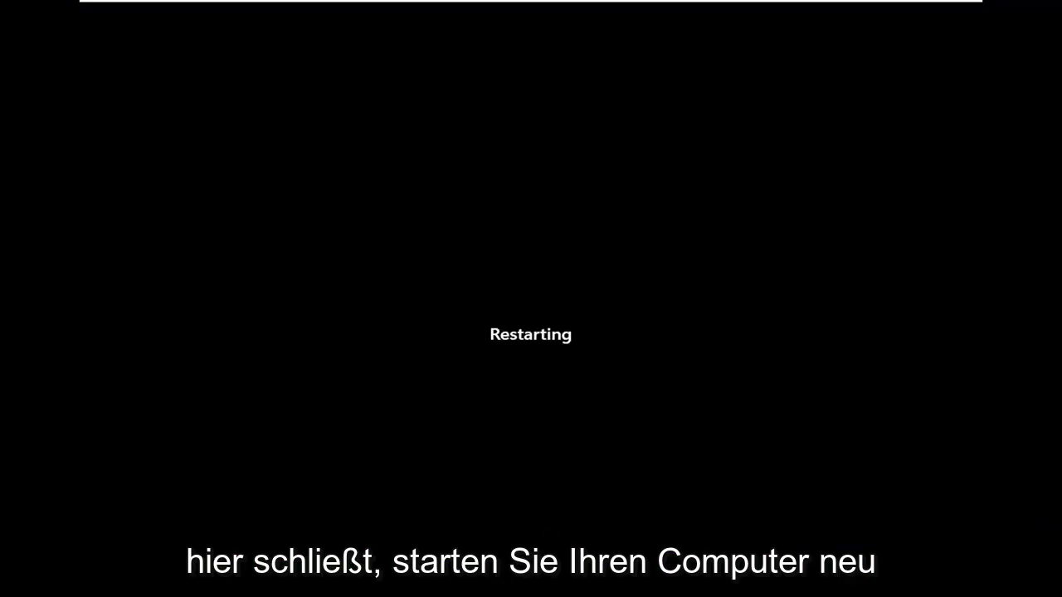